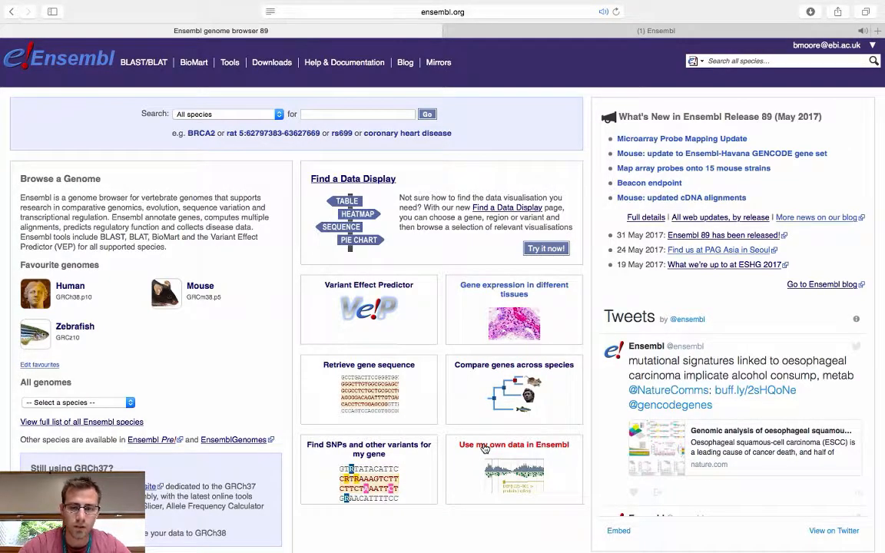
Open the guide to using own data in Ensembl, check its supported file types, and return to the guide.
click(485, 448)
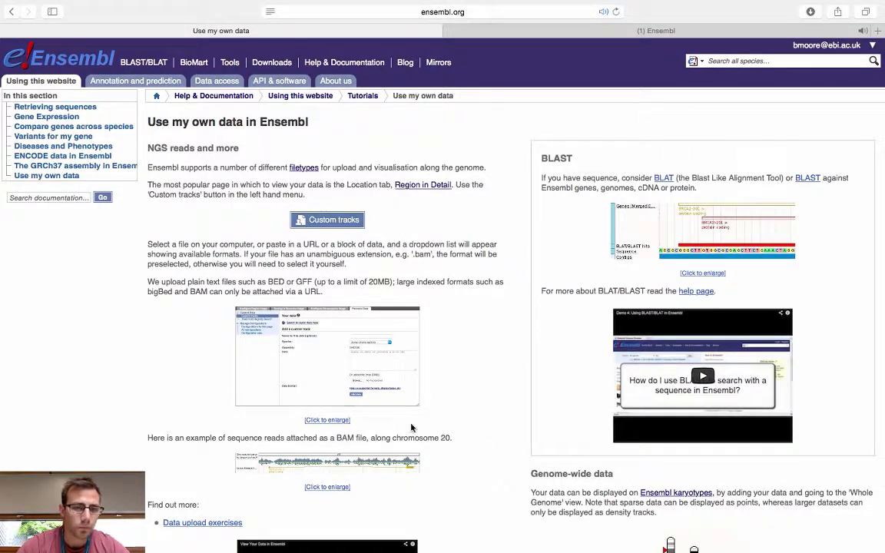
click(303, 168)
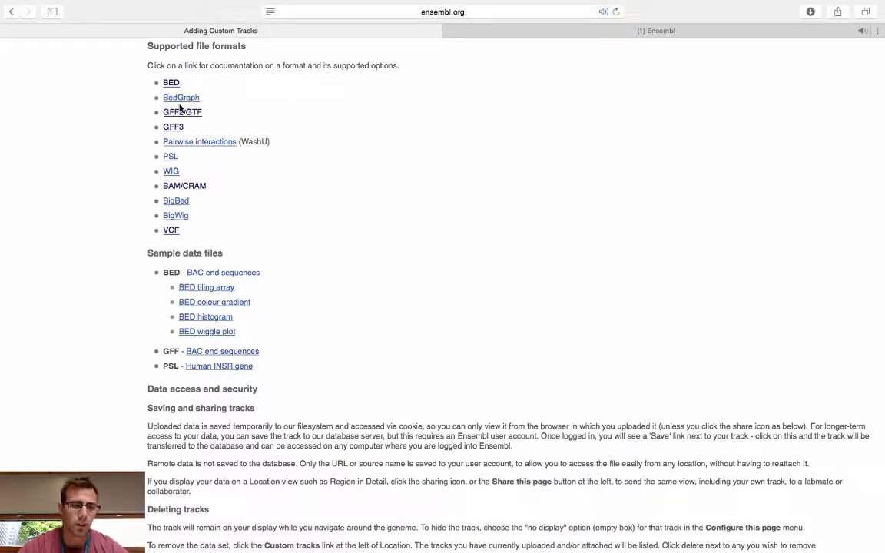
click(12, 16)
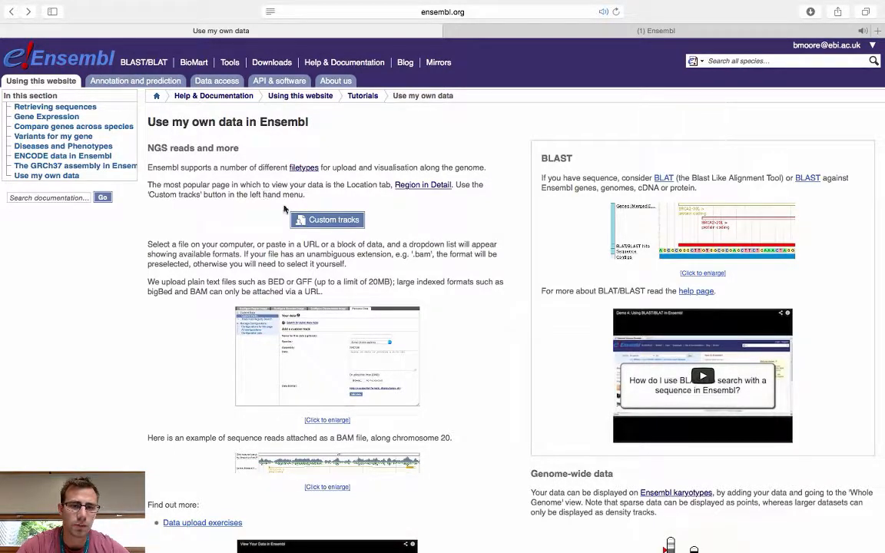
Start adding another custom track for Human and name the data "Facebook demo".
click(328, 221)
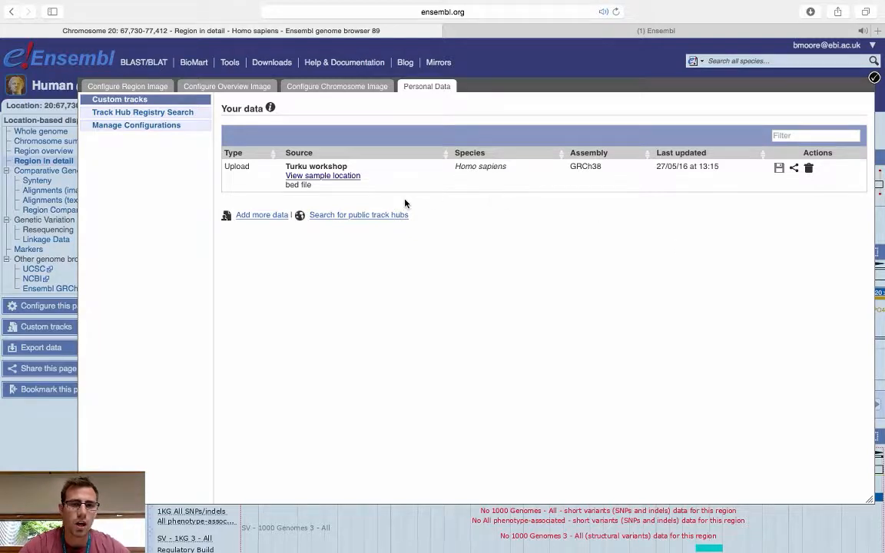
click(260, 216)
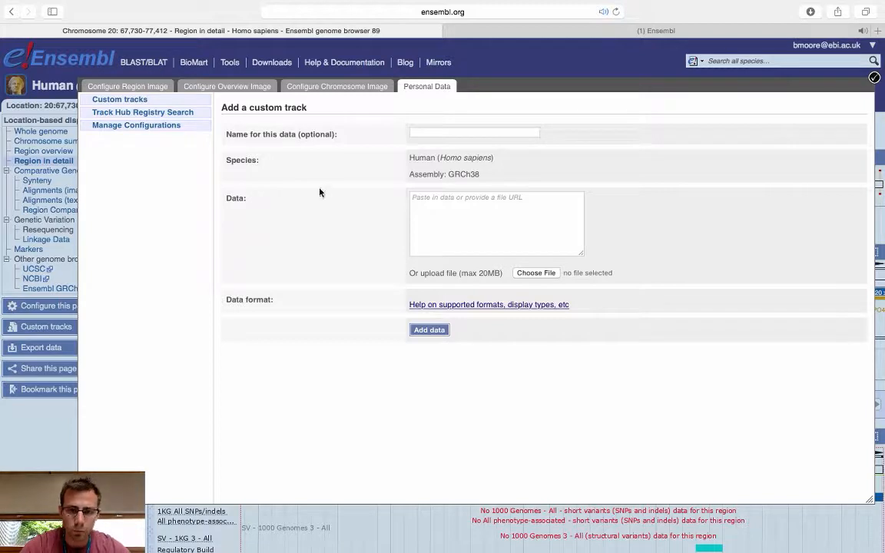
click(431, 132)
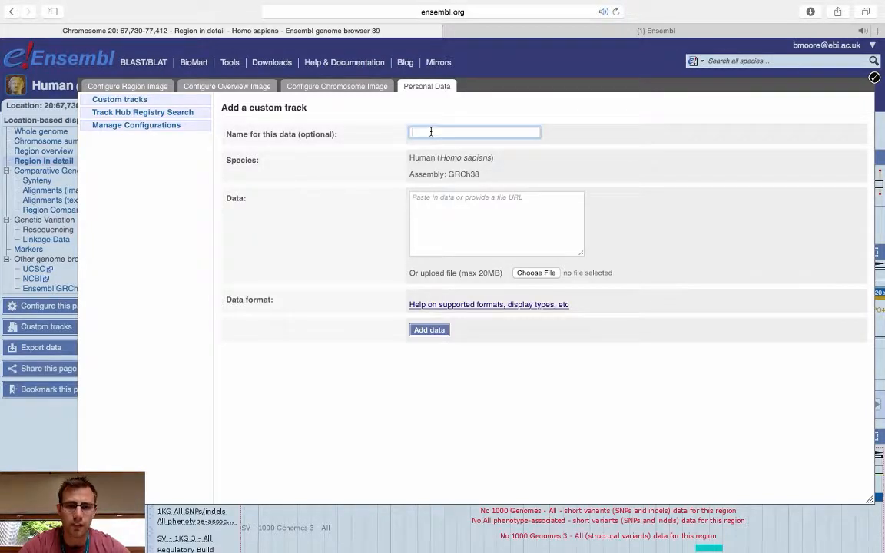
text(Face)
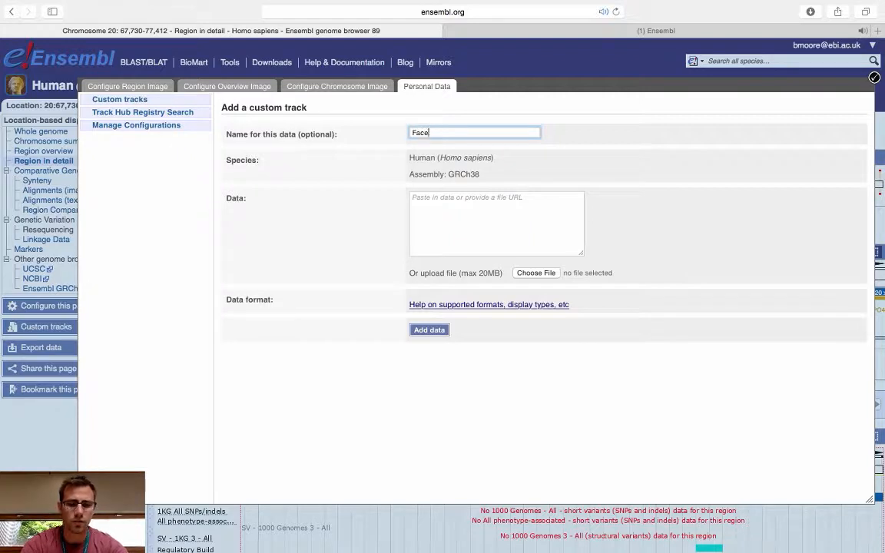
text(book demo)
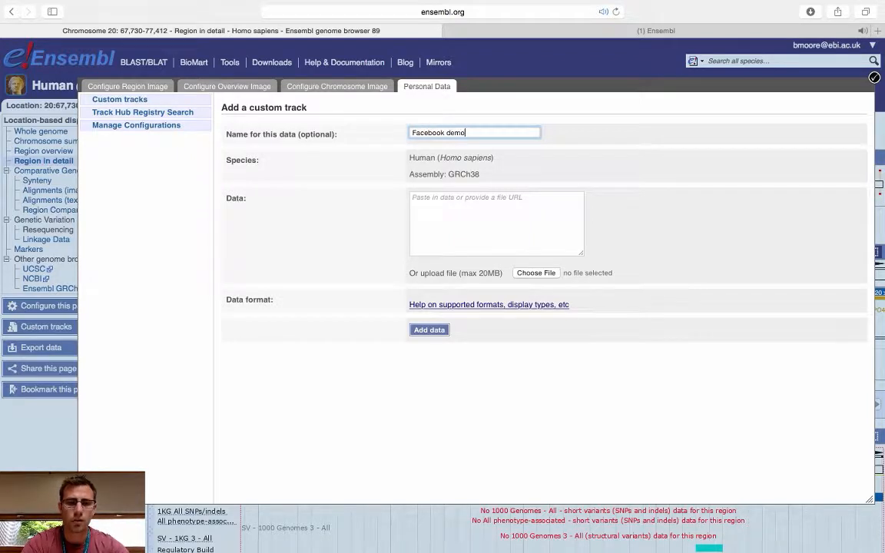
click(430, 198)
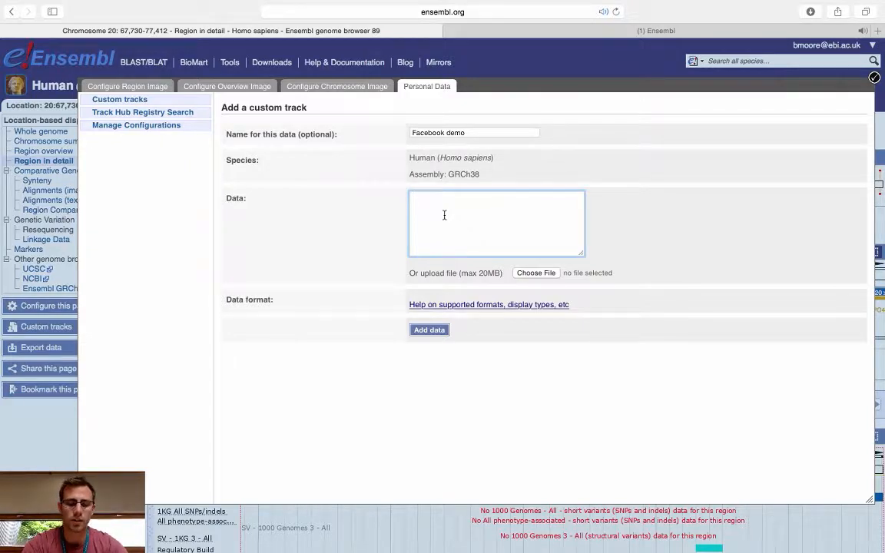
key(super+v)
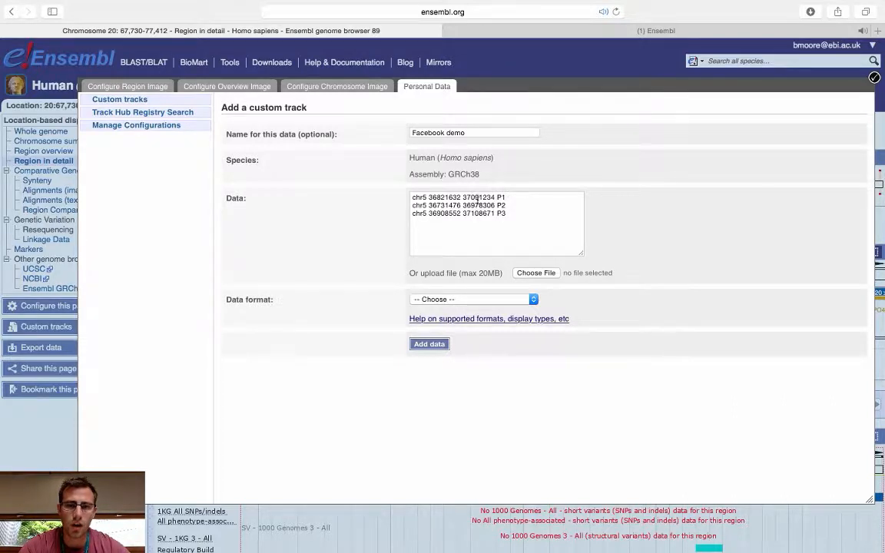
click(439, 303)
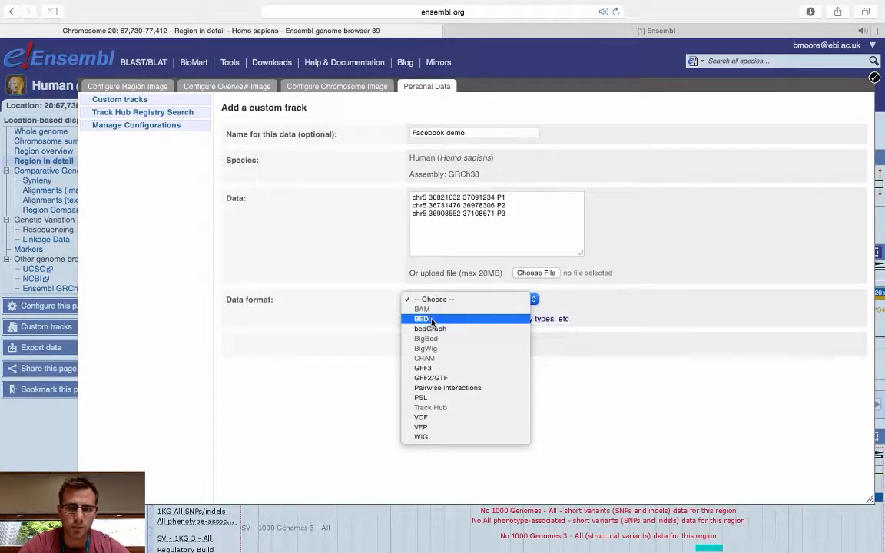
click(432, 321)
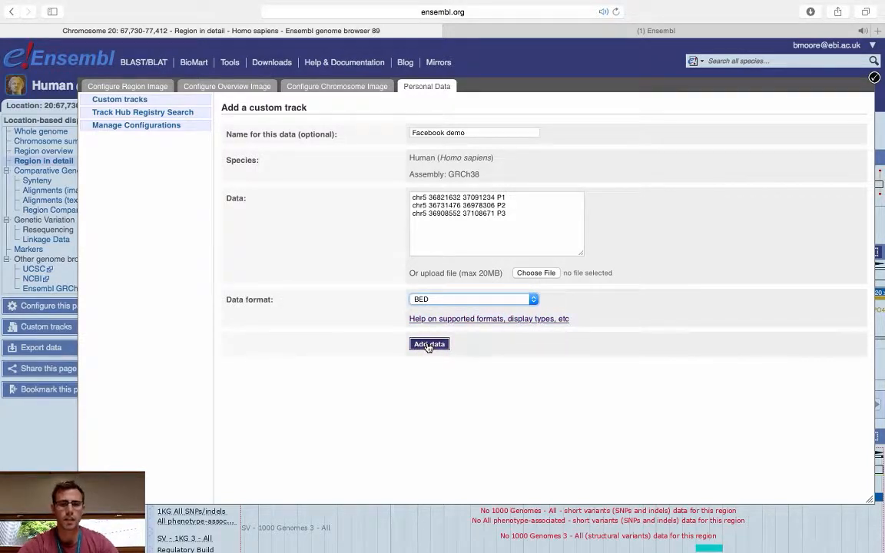
click(429, 344)
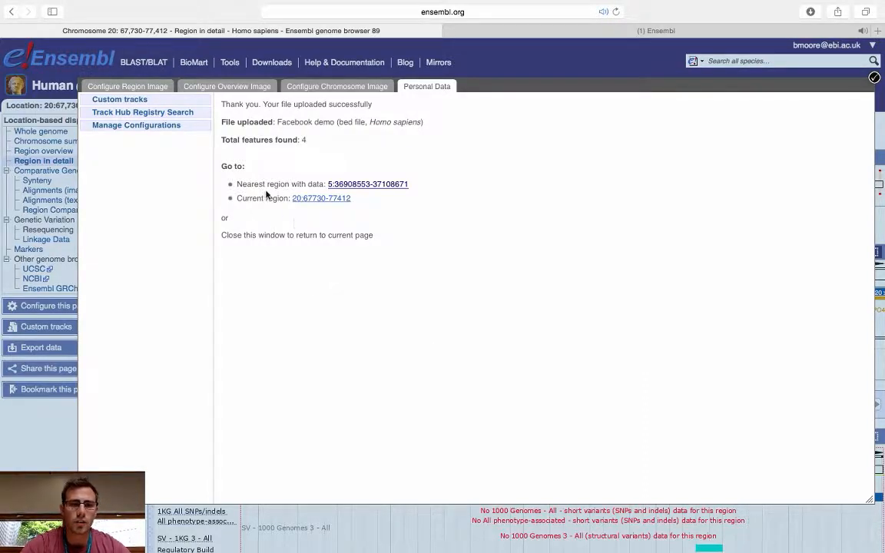
click(354, 188)
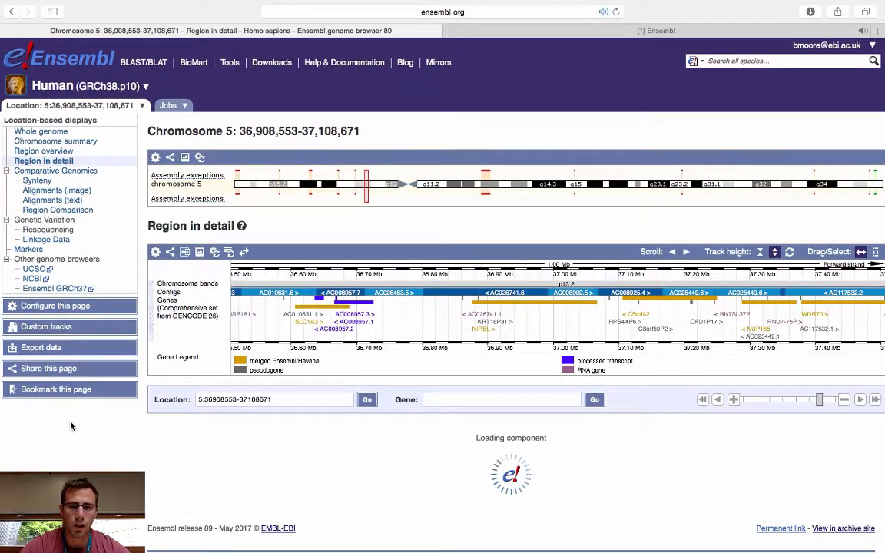
scroll(70, 425, down, 1)
scroll(71, 426, down, 1)
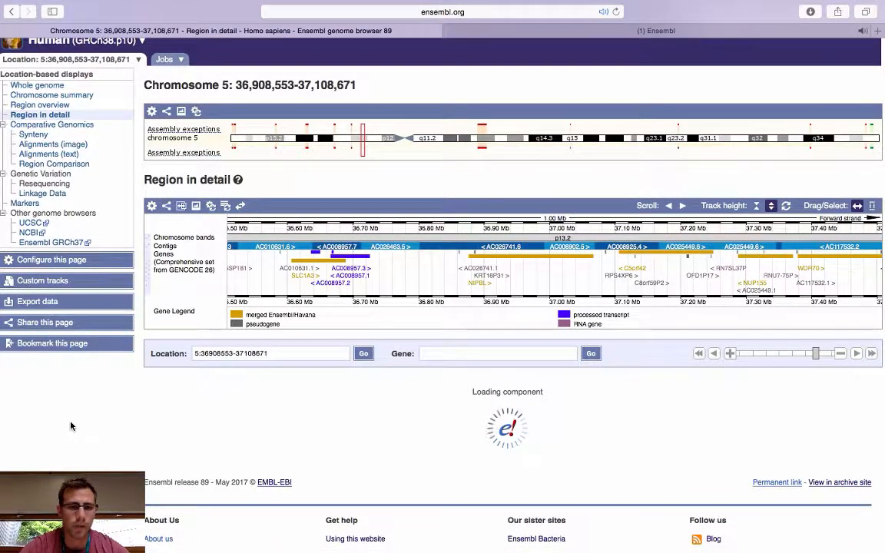
scroll(71, 425, down, 3)
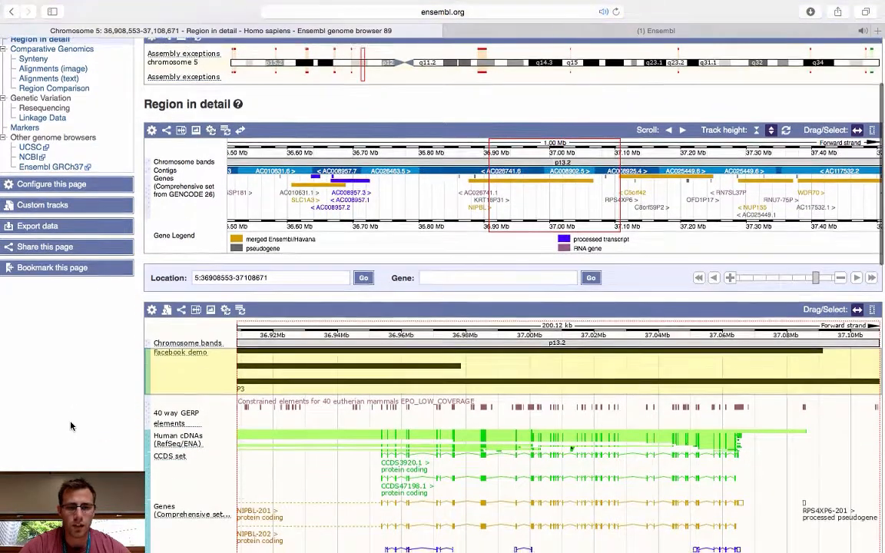
scroll(71, 425, down, 3)
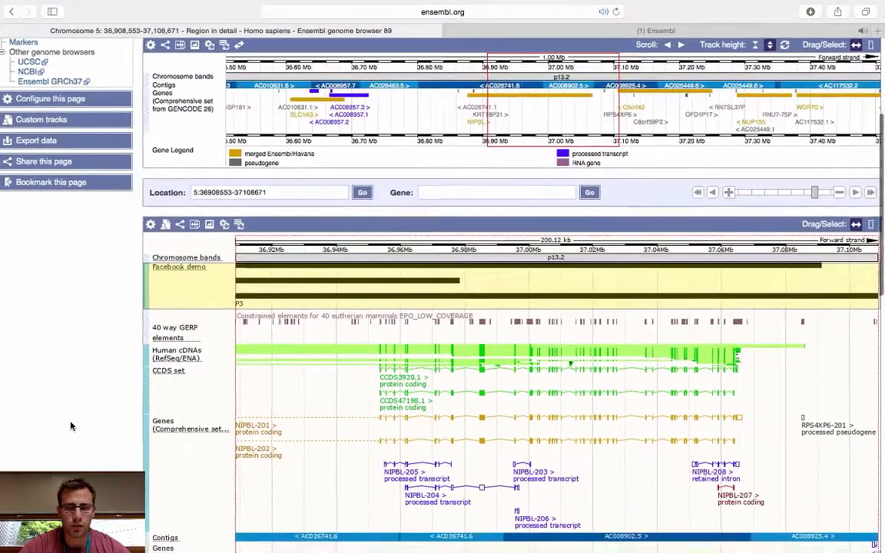
scroll(71, 426, down, 1)
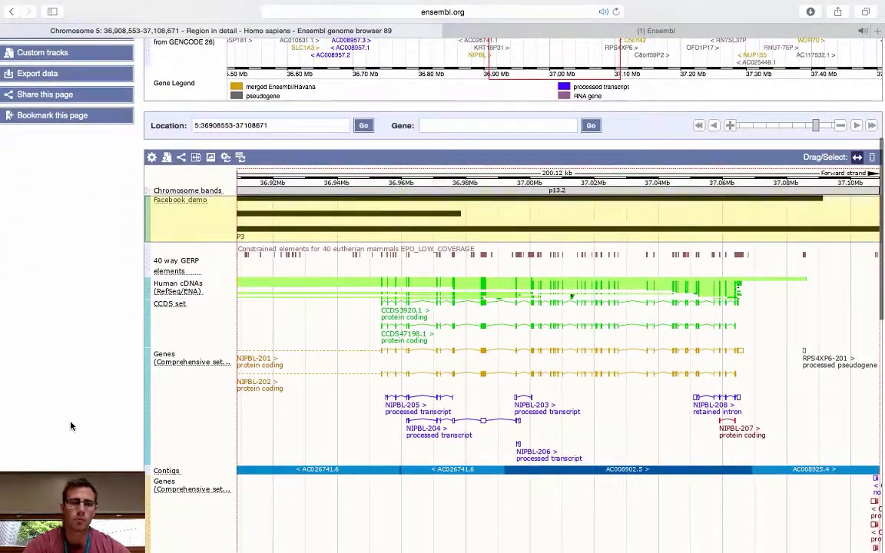
scroll(71, 425, down, 2)
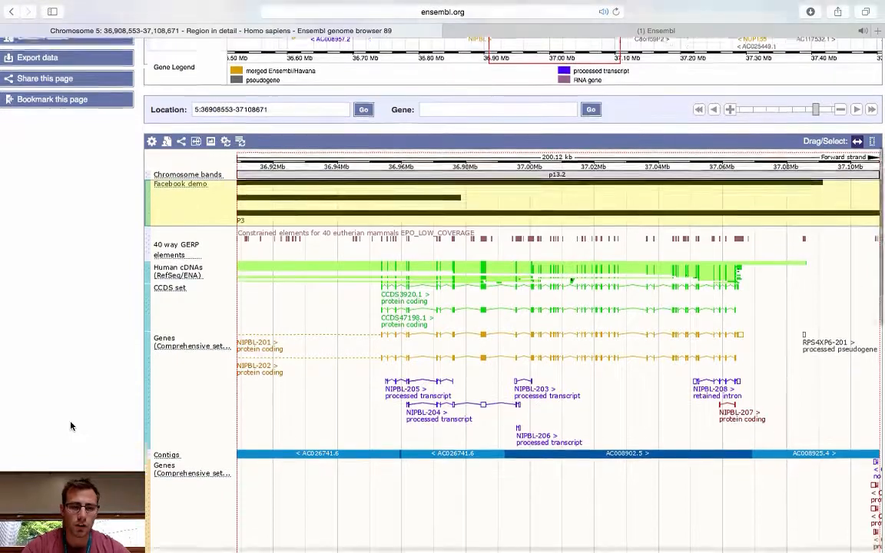
scroll(71, 426, down, 1)
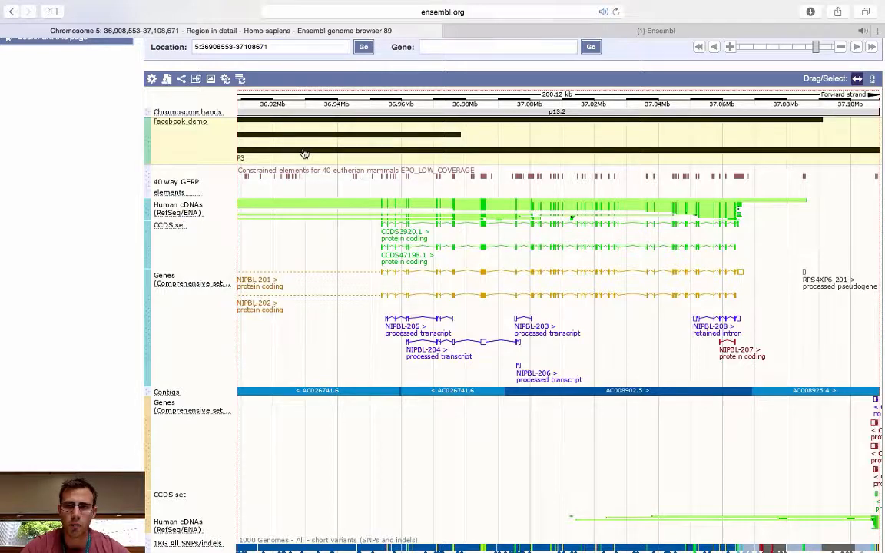
Move the Facebook demo track below the CCDS set, directly above the forward-strand Genes track.
scroll(390, 243, up, 1)
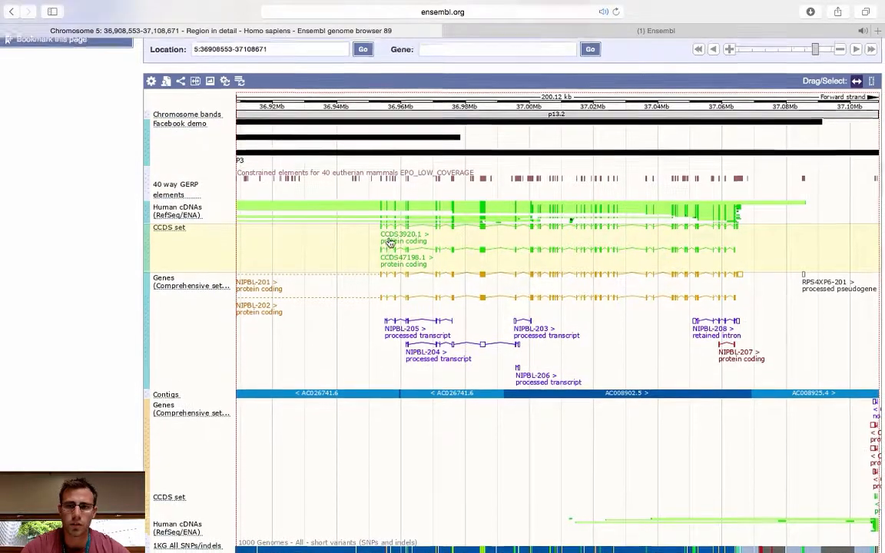
scroll(390, 243, up, 2)
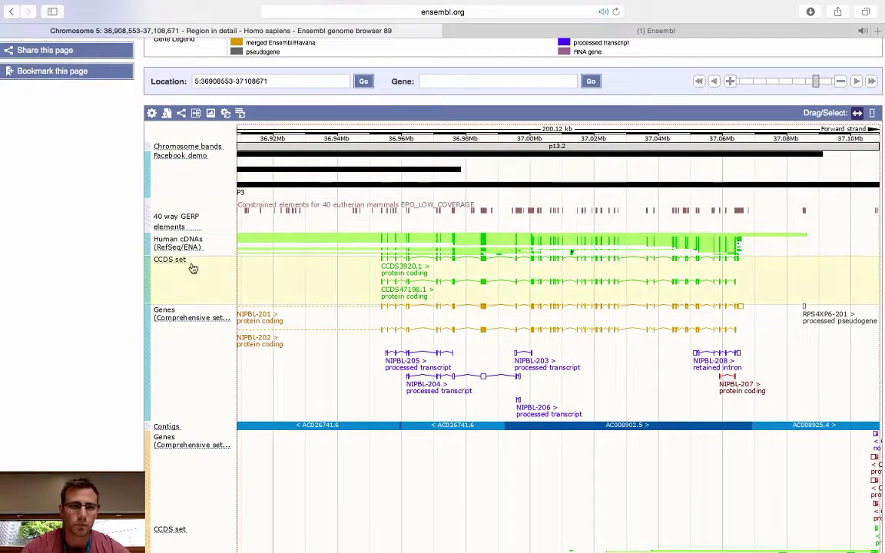
scroll(77, 283, up, 2)
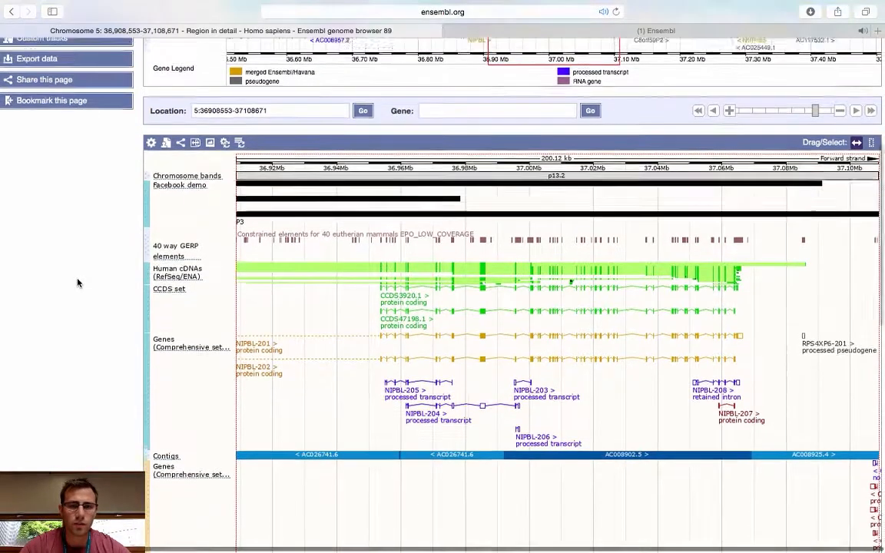
scroll(77, 282, up, 1)
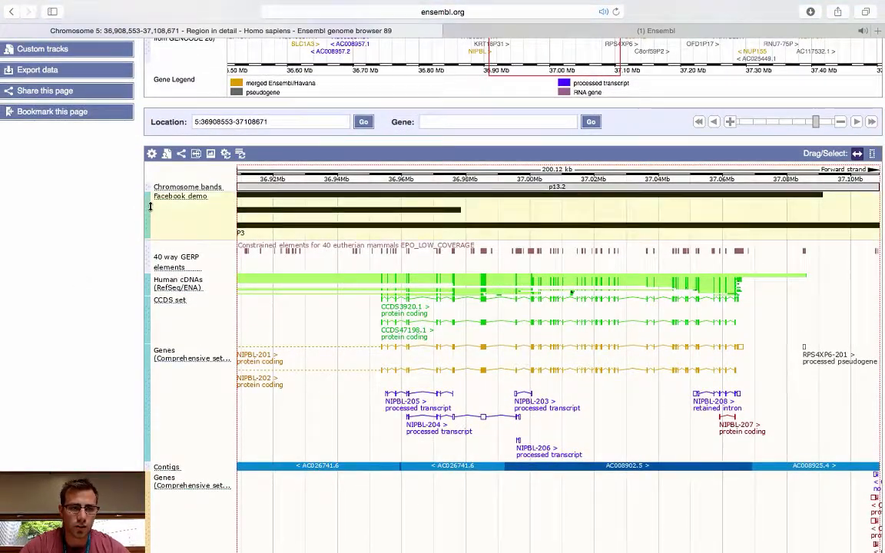
drag(150, 206, 142, 332)
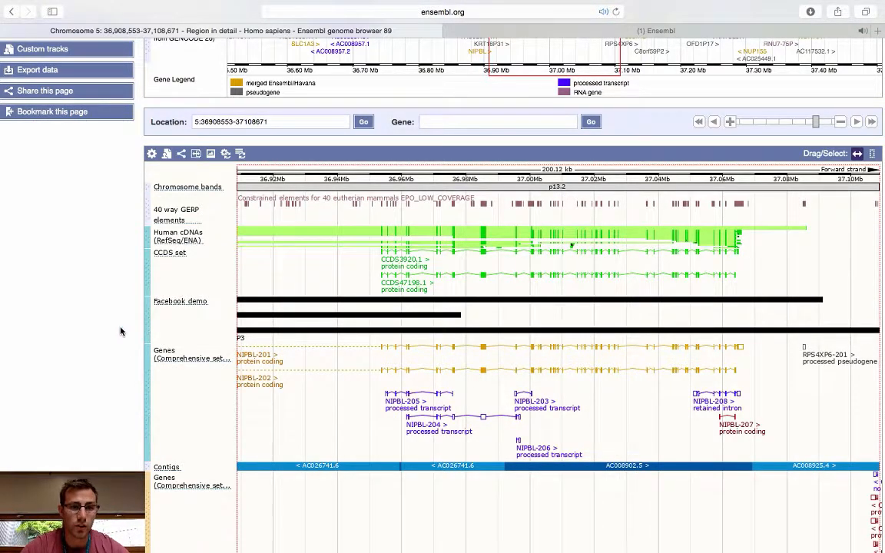
Review the list of custom tracks and the actions available for the Facebook demo upload, and return to the region view.
scroll(108, 330, up, 3)
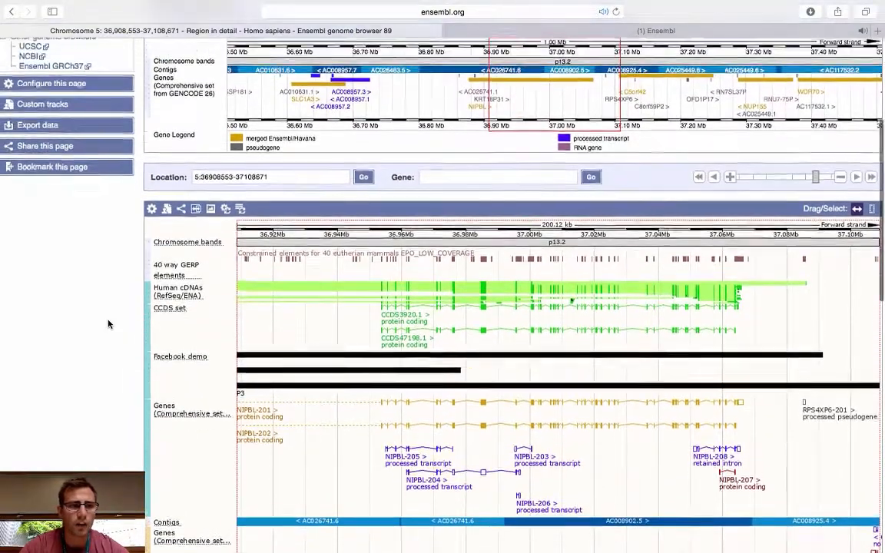
scroll(109, 324, up, 1)
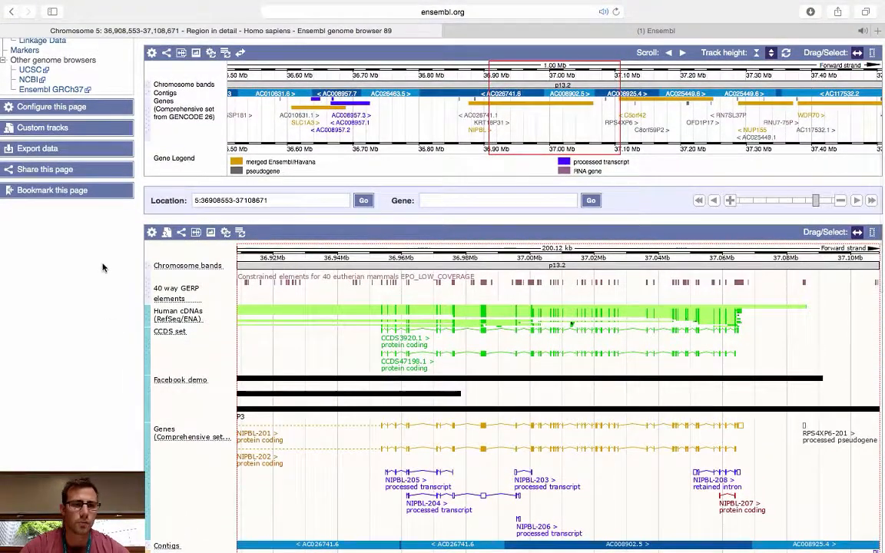
click(68, 132)
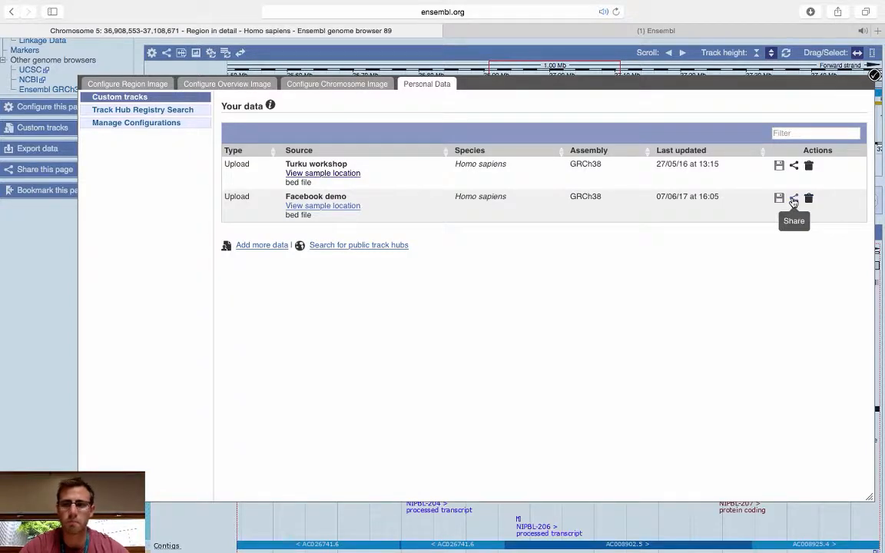
click(874, 78)
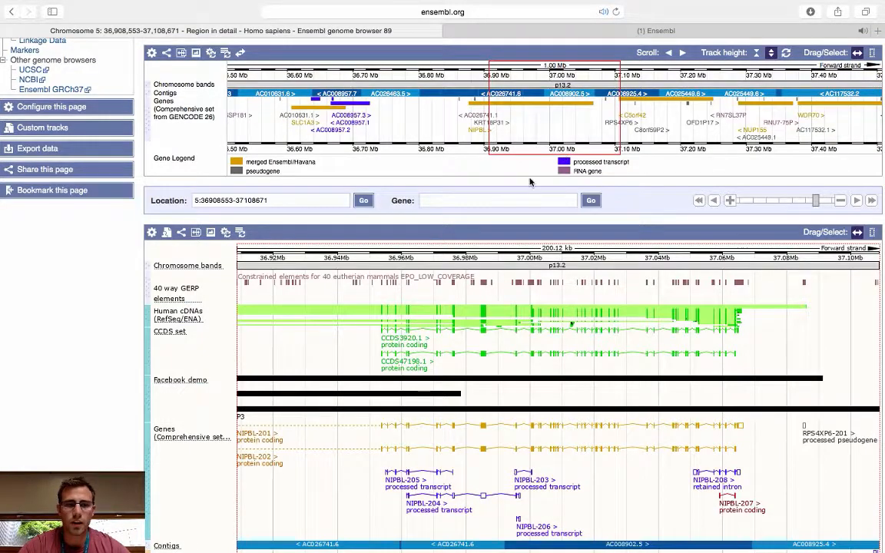